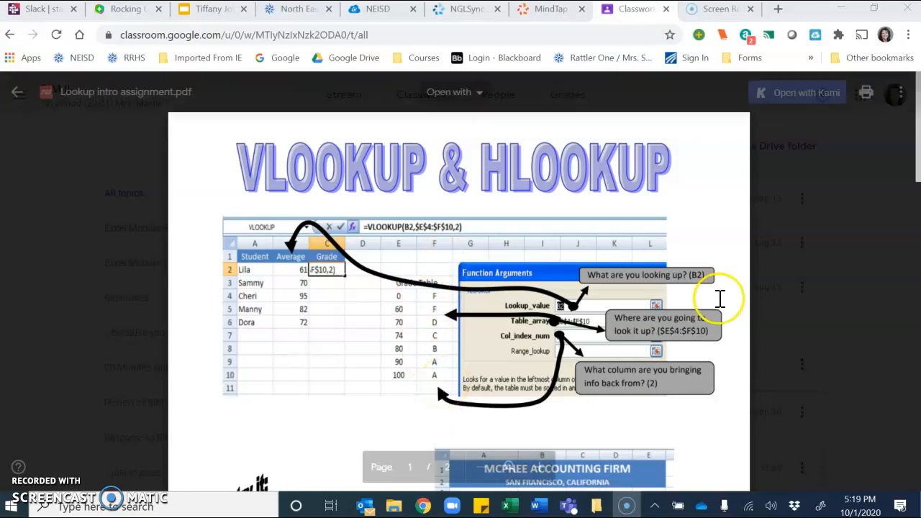
# Switch to the Lookup example workbook in Excel, maximize it, and insert the VLOOKUP function in cell C2.
pyautogui.click(505, 506)
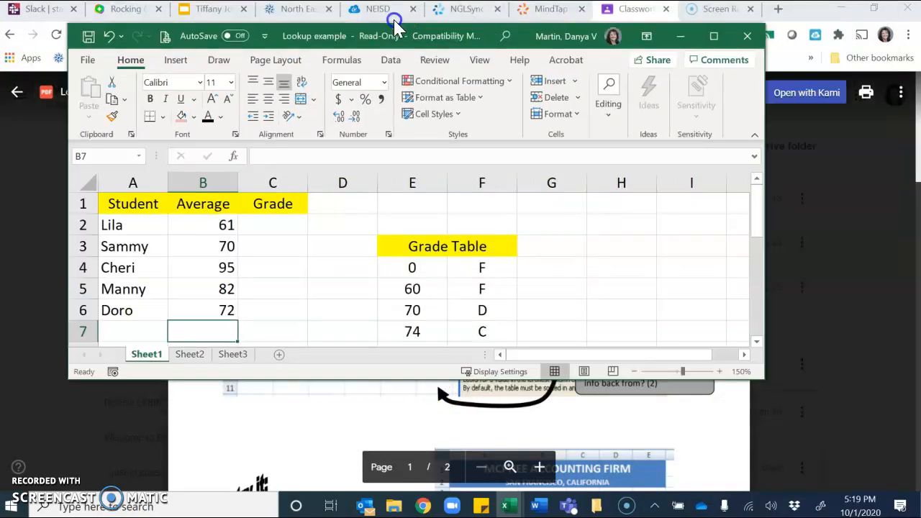
pyautogui.doubleClick(394, 27)
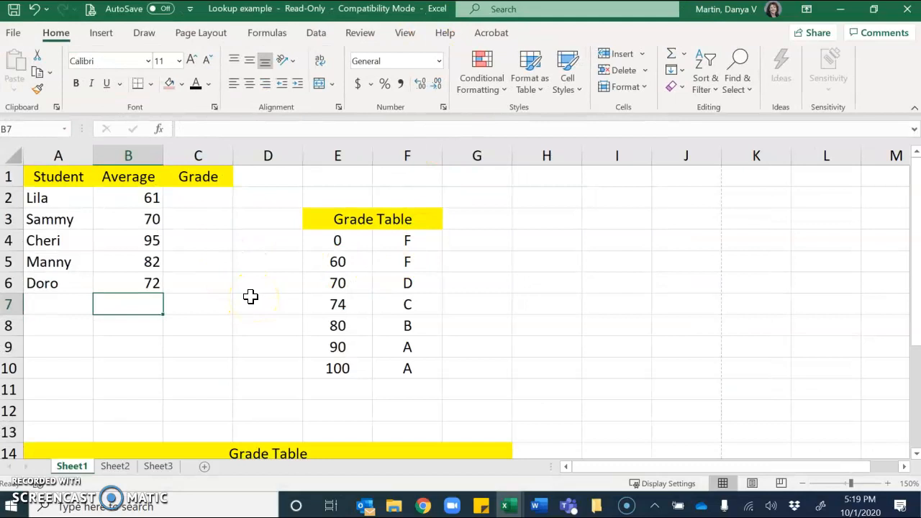
pyautogui.click(199, 201)
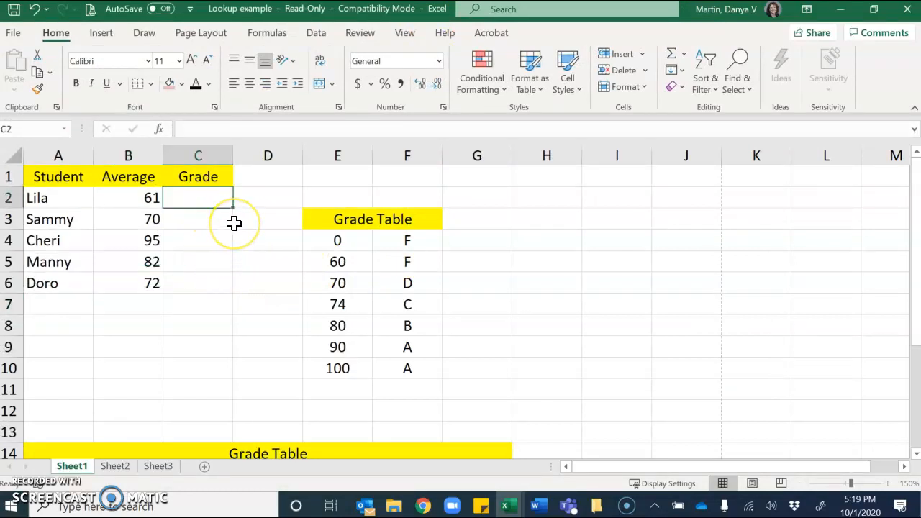
pyautogui.click(159, 129)
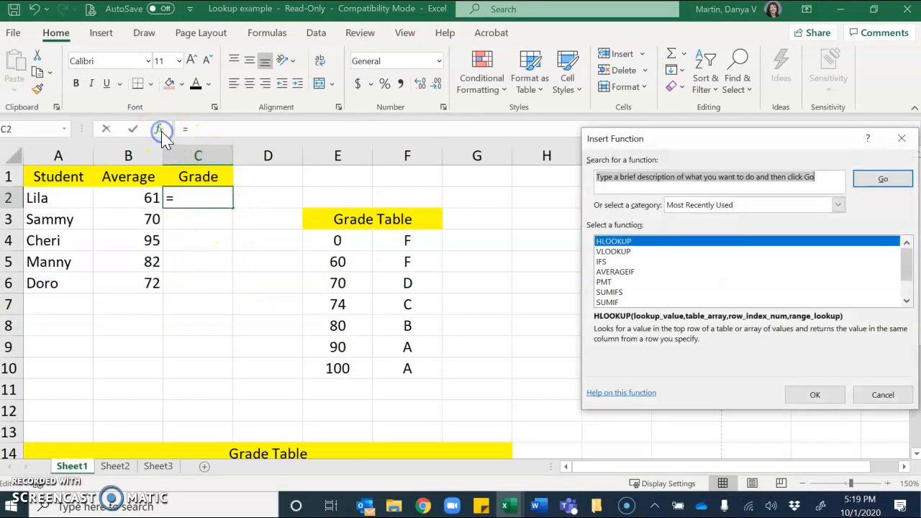
pyautogui.write('vlookup')
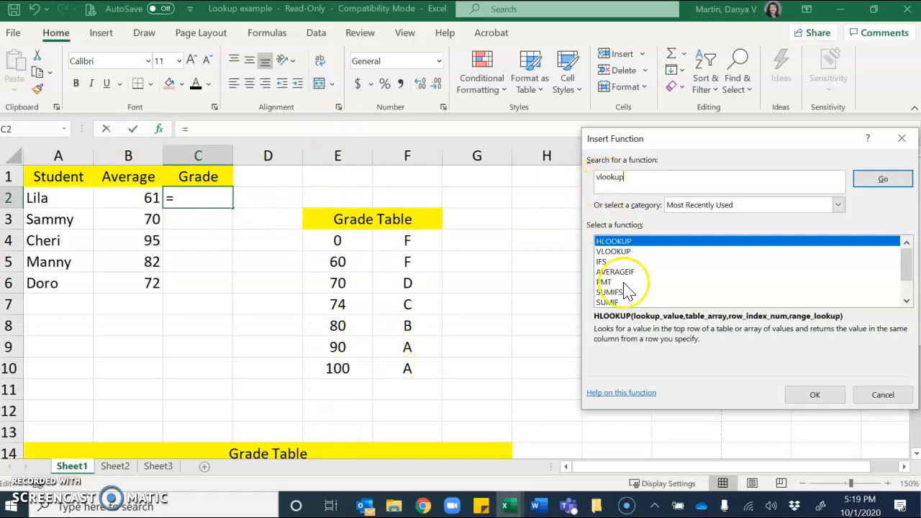
pyautogui.click(863, 179)
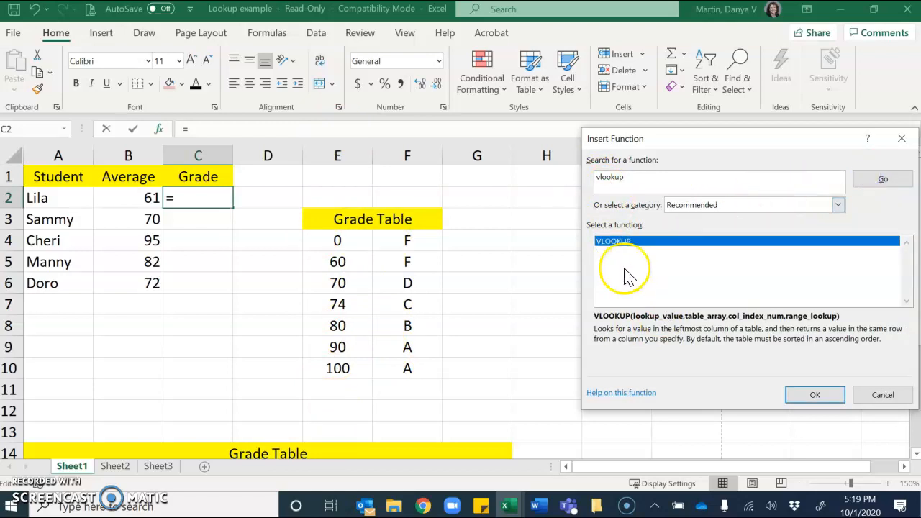
pyautogui.doubleClick(631, 242)
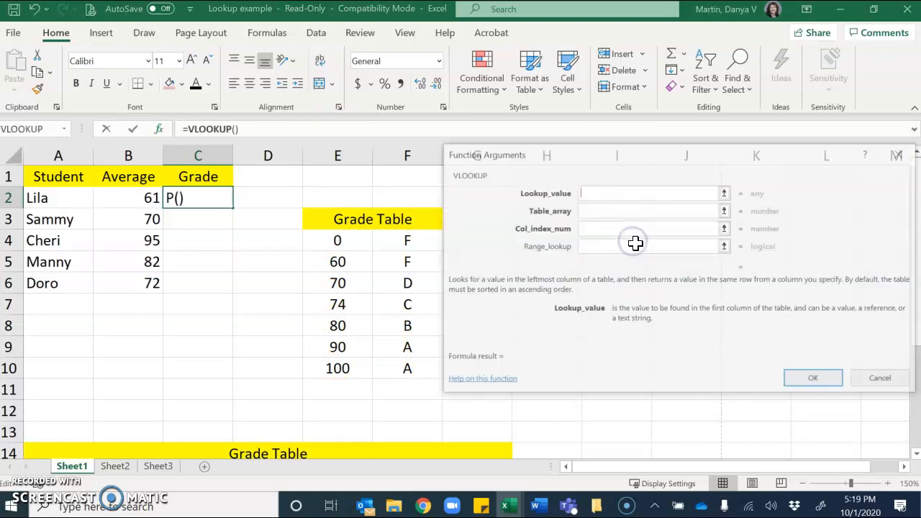
# Complete the VLOOKUP in C2 with lookup value B2, table array E4:F10 and column index number 2.
pyautogui.click(603, 192)
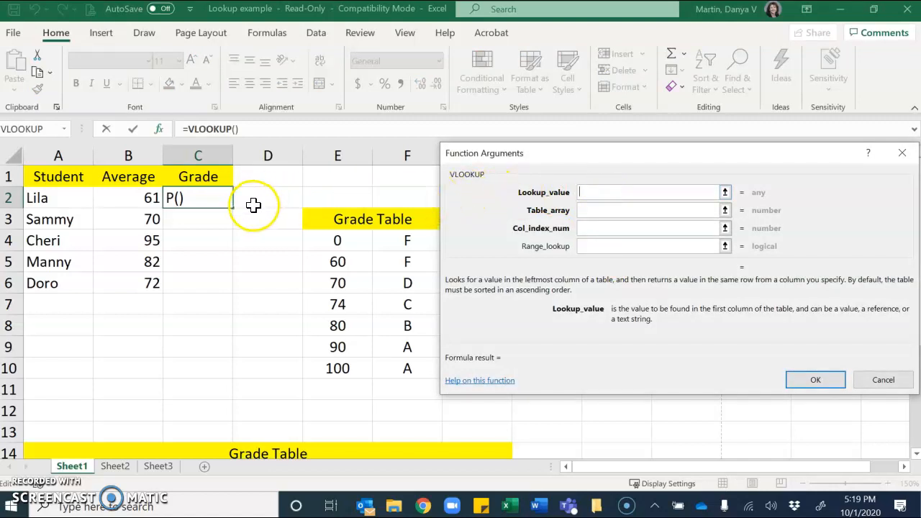
pyautogui.click(131, 202)
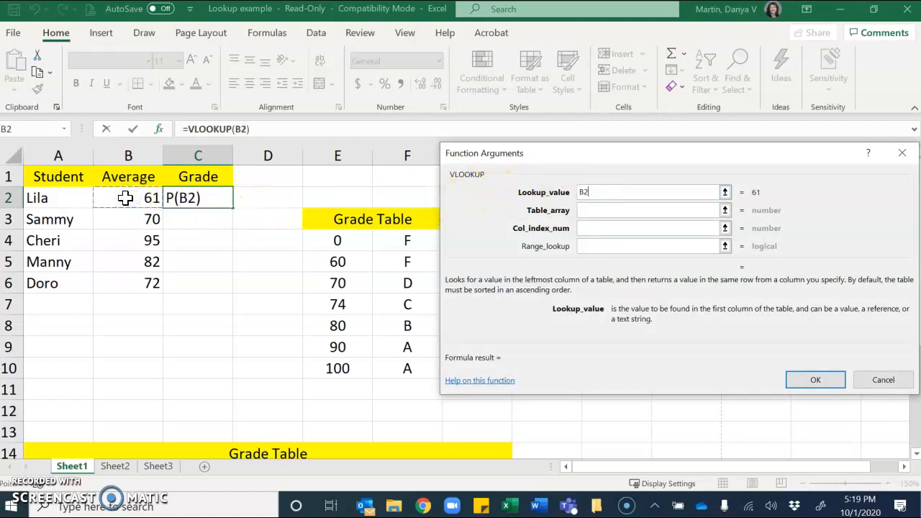
pyautogui.moveTo(618, 157); pyautogui.dragTo(664, 159)
pyautogui.click(639, 213)
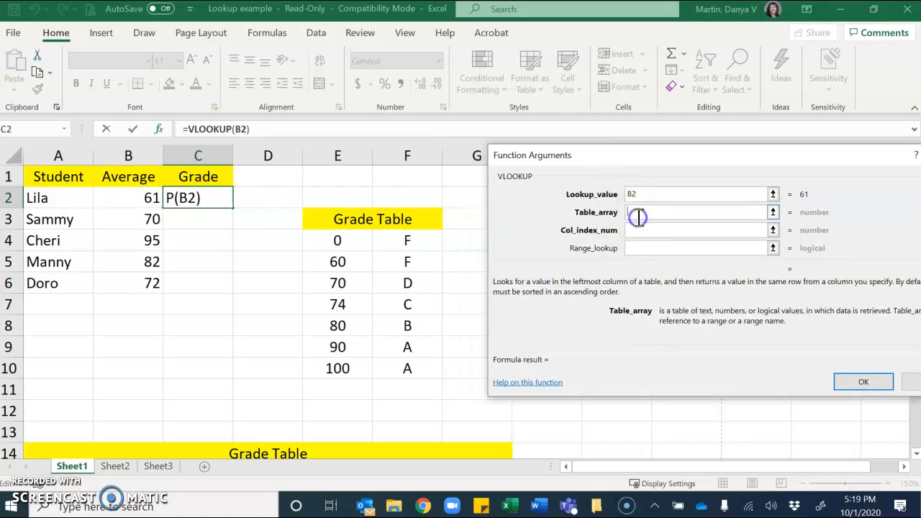
pyautogui.moveTo(333, 242); pyautogui.dragTo(407, 368)
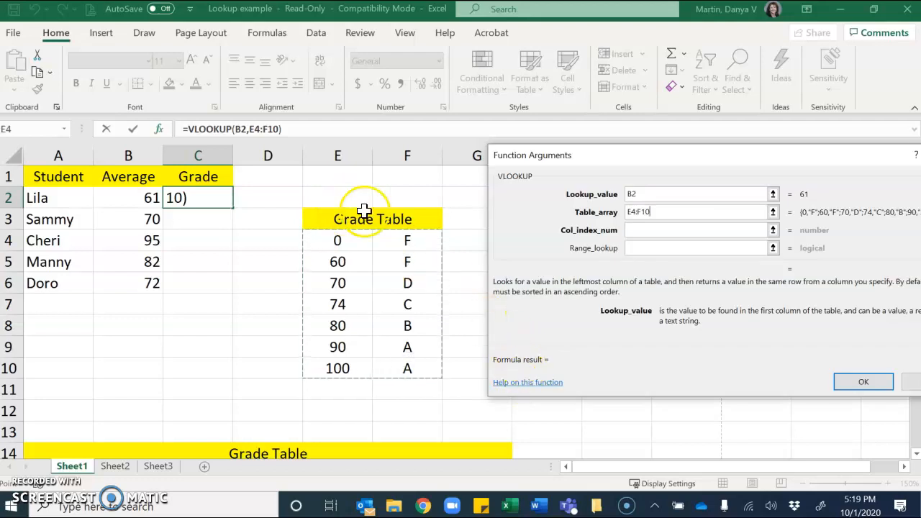
pyautogui.click(633, 229)
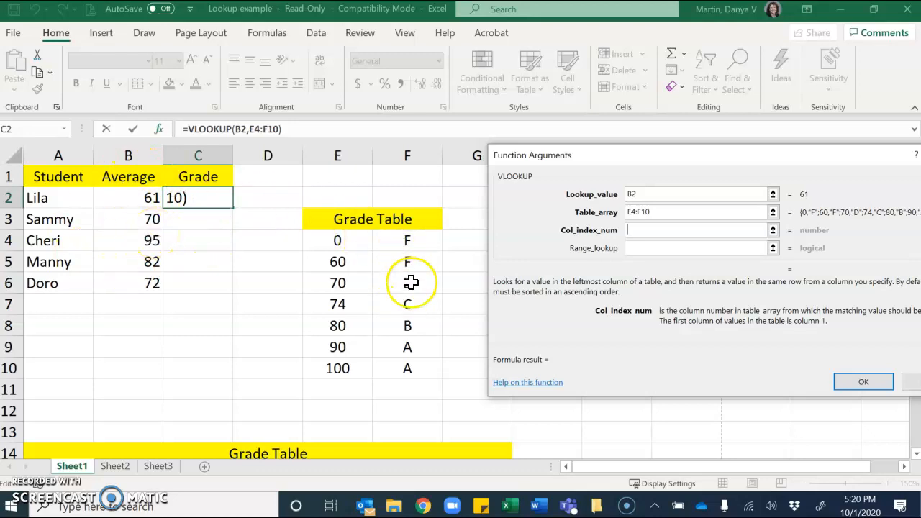
pyautogui.write('2')
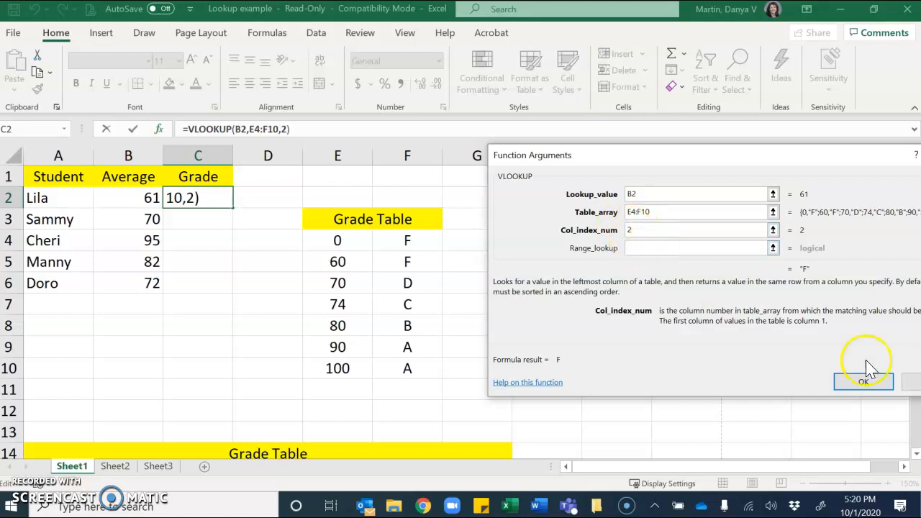
pyautogui.click(871, 383)
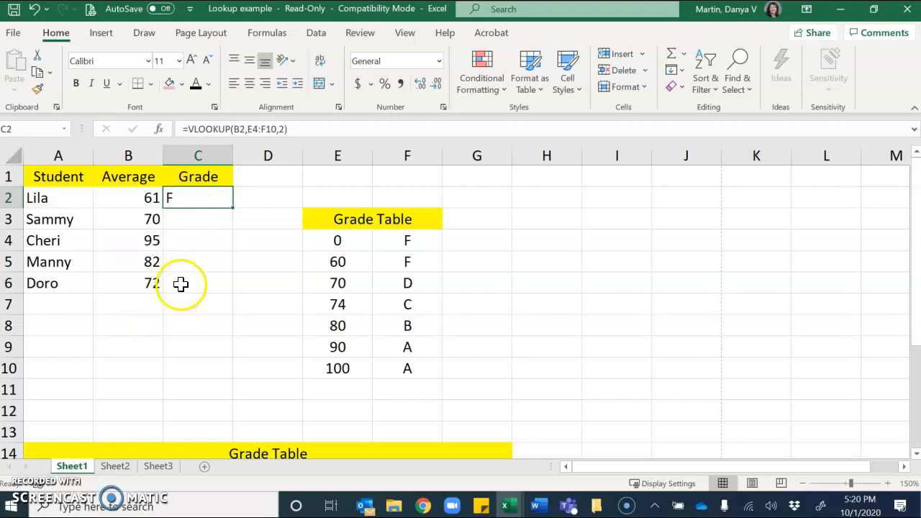
# Copy the VLOOKUP formula from C2 down through C6 and inspect the formulas in C3 and C4.
pyautogui.moveTo(233, 207); pyautogui.dragTo(222, 286)
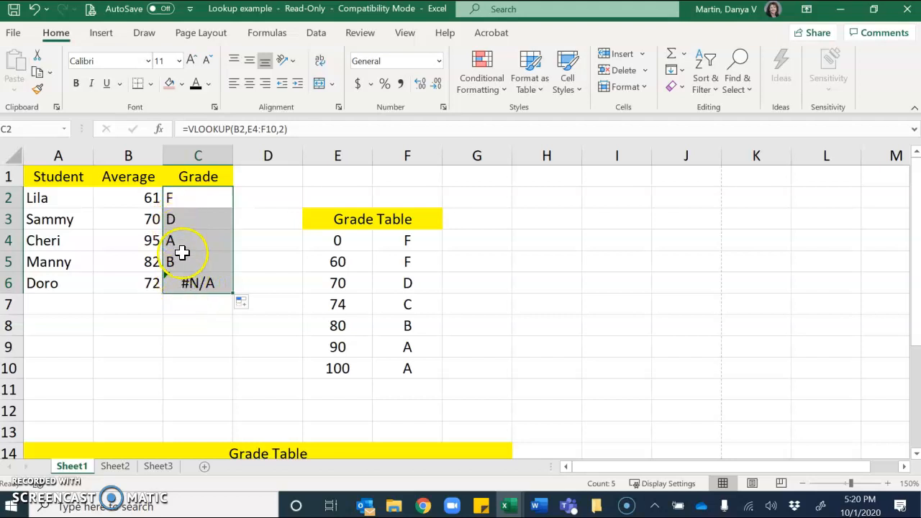
pyautogui.click(196, 217)
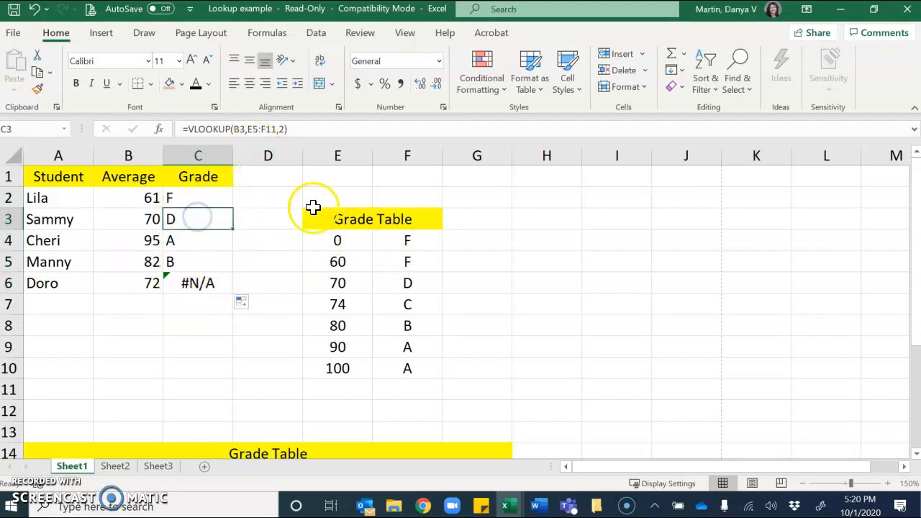
pyautogui.doubleClick(196, 218)
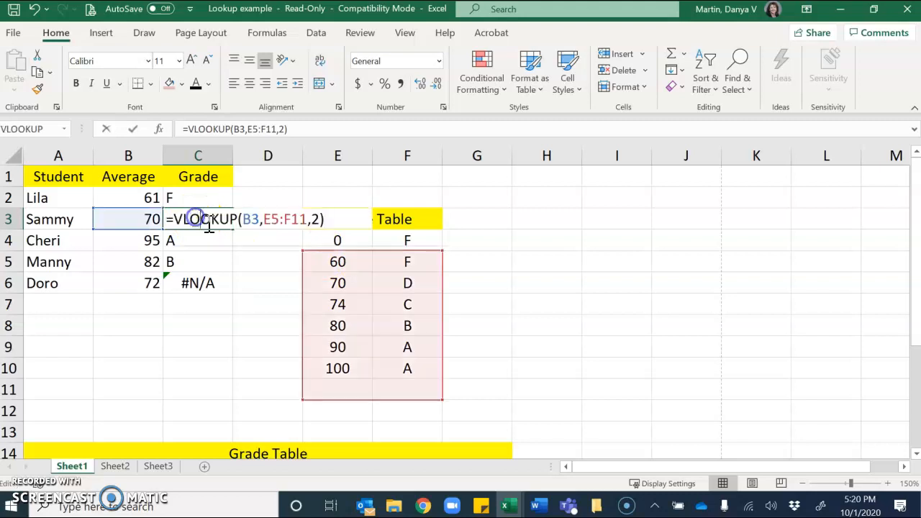
pyautogui.press('Escape')
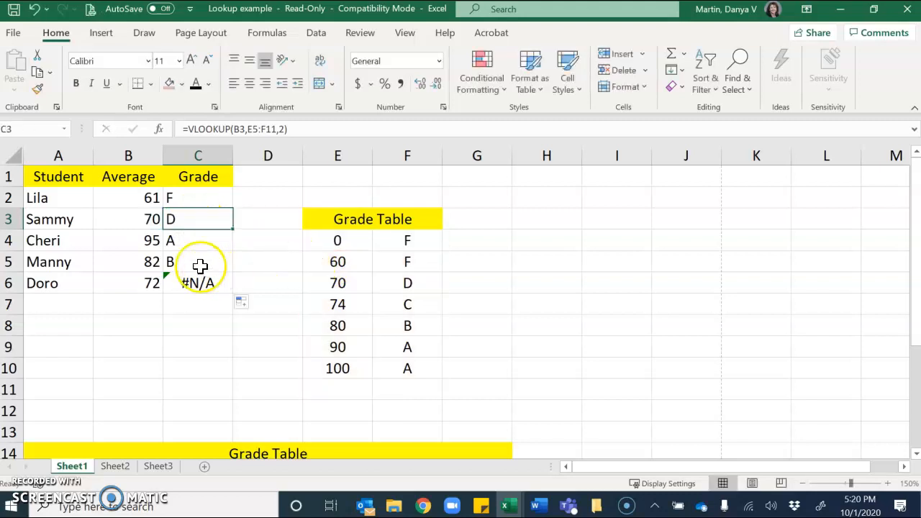
pyautogui.click(184, 242)
pyautogui.doubleClick(186, 244)
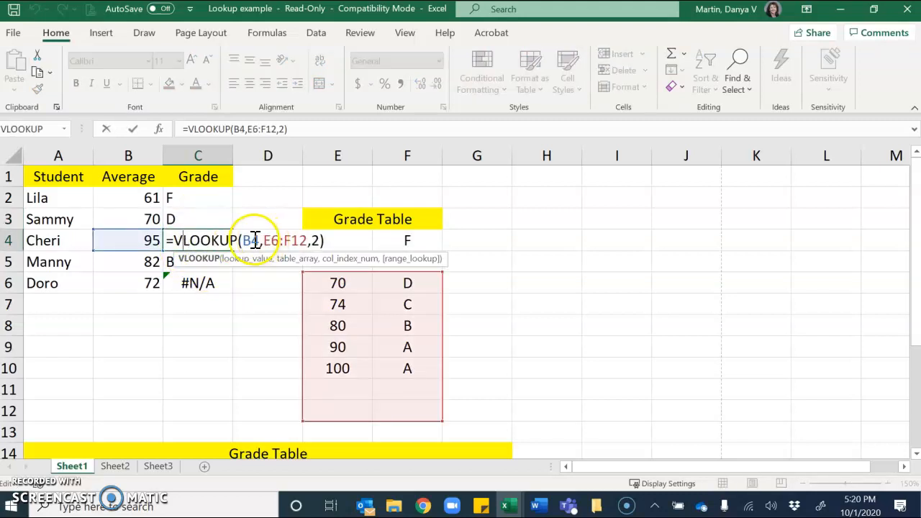
# Change the table array in C2's VLOOKUP to the absolute range $E$4:$F$10 and copy the formula down through C6.
pyautogui.click(206, 199)
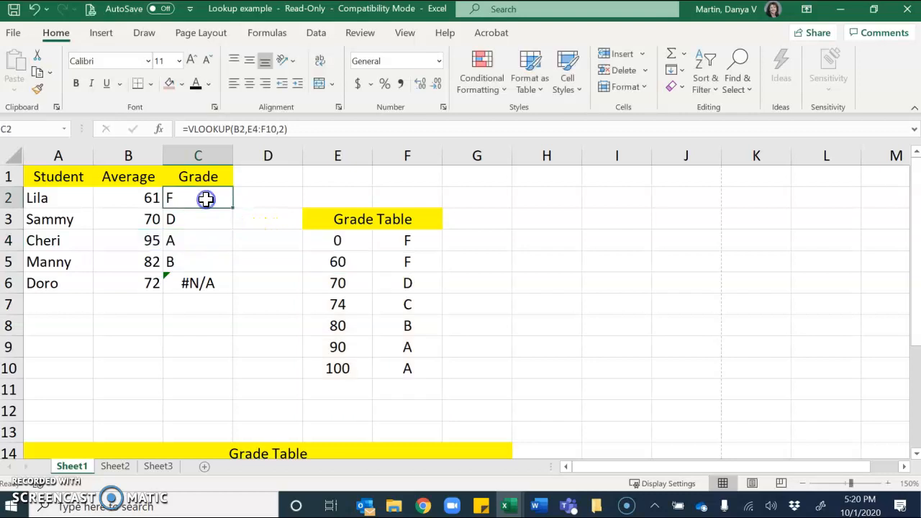
pyautogui.click(254, 130)
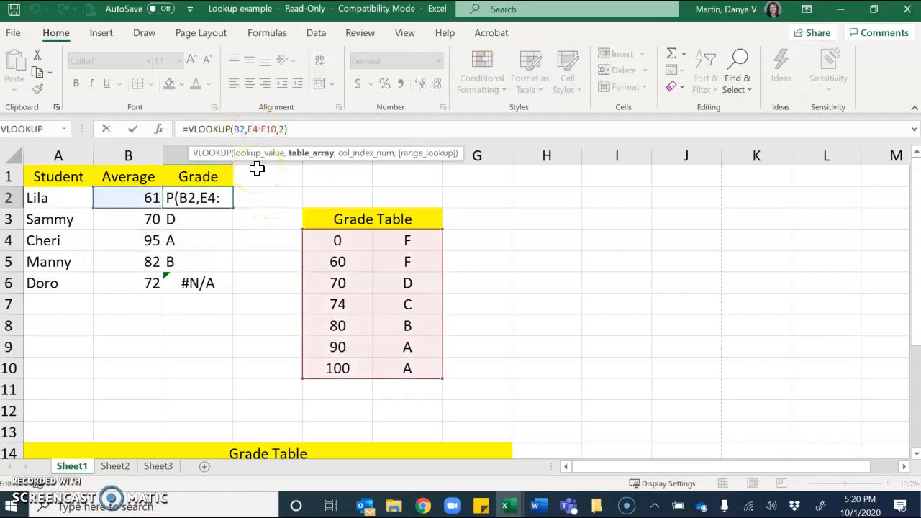
pyautogui.click(267, 133)
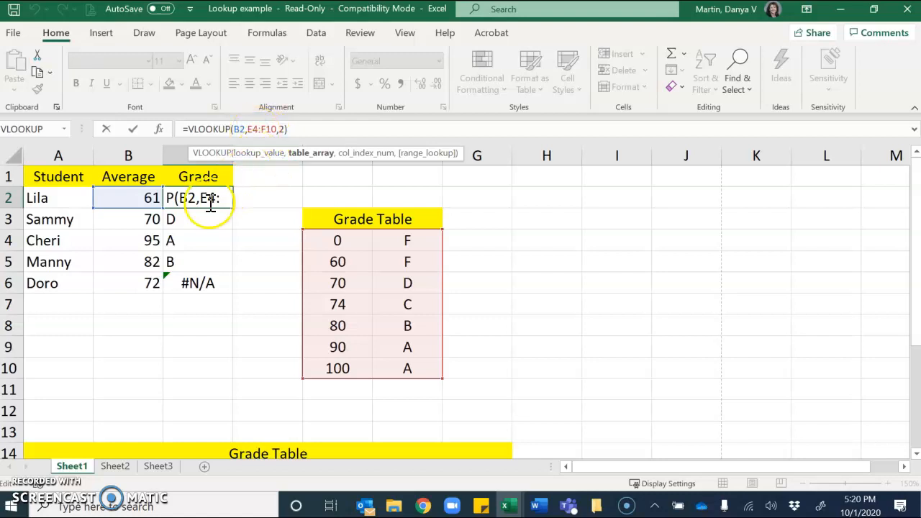
pyautogui.click(158, 131)
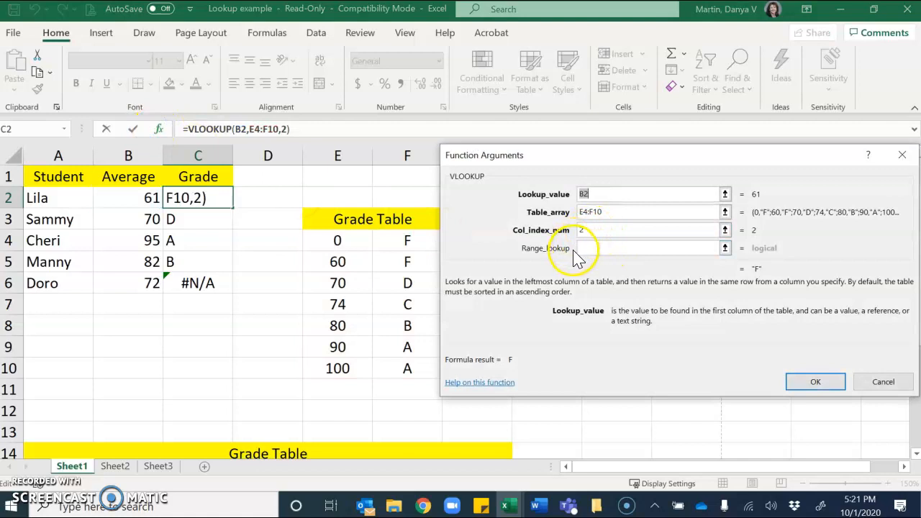
pyautogui.click(584, 211)
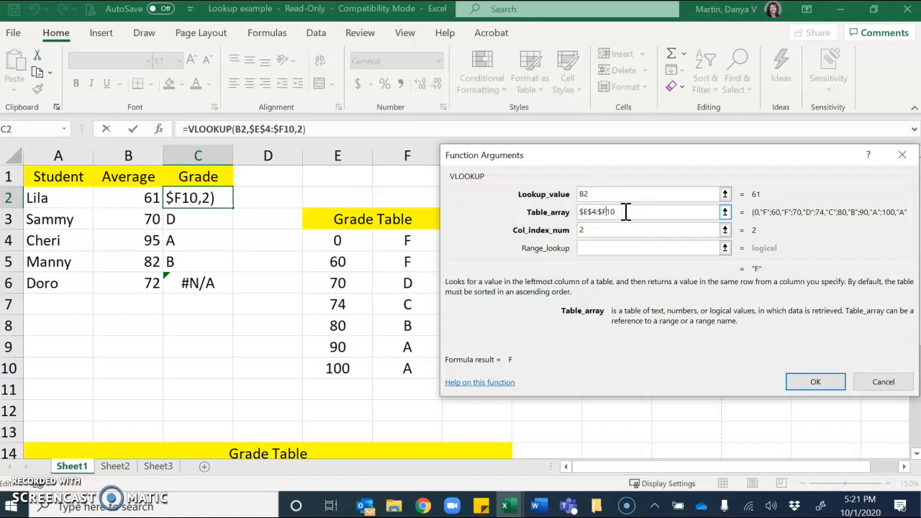
pyautogui.click(611, 230)
pyautogui.click(815, 382)
pyautogui.click(210, 205)
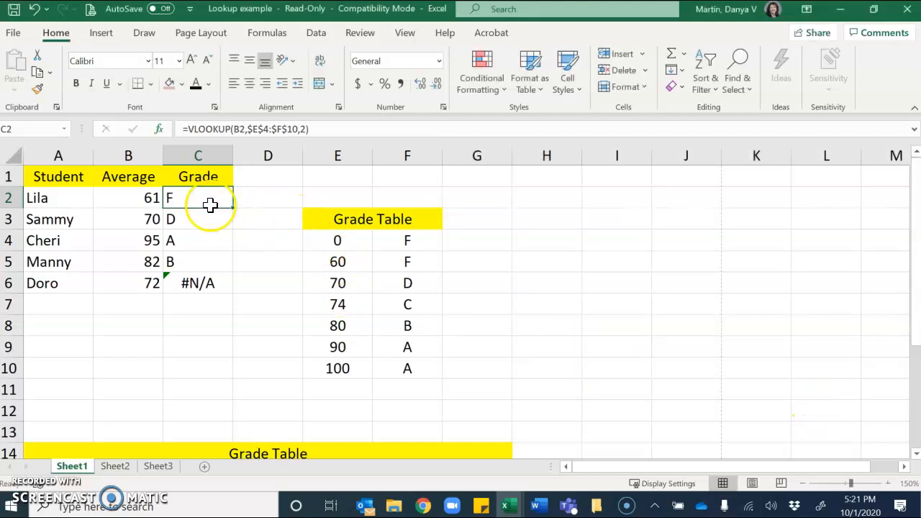
pyautogui.moveTo(232, 208); pyautogui.dragTo(232, 284)
# Inspect the copied VLOOKUP formulas in C3 through C6 to check their lookup cells and table range.
pyautogui.click(203, 234)
pyautogui.click(194, 219)
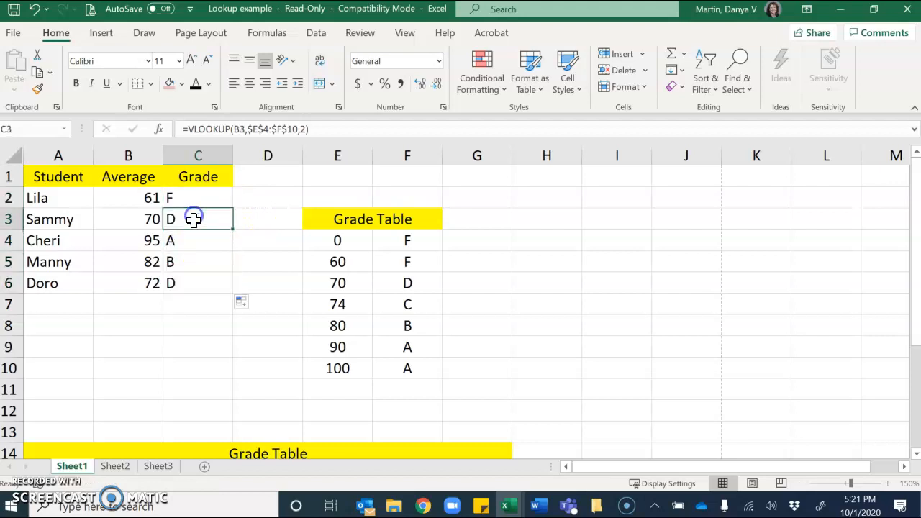
pyautogui.doubleClick(189, 216)
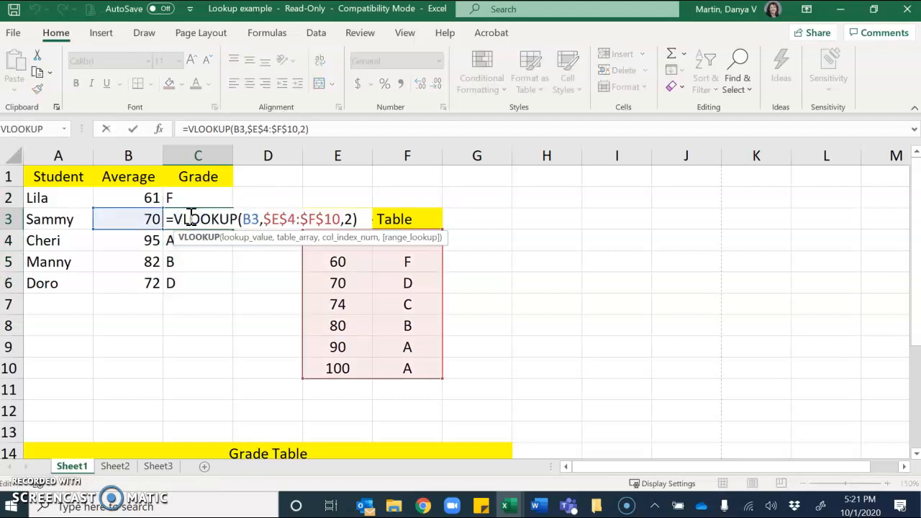
pyautogui.press('Escape')
pyautogui.doubleClick(190, 244)
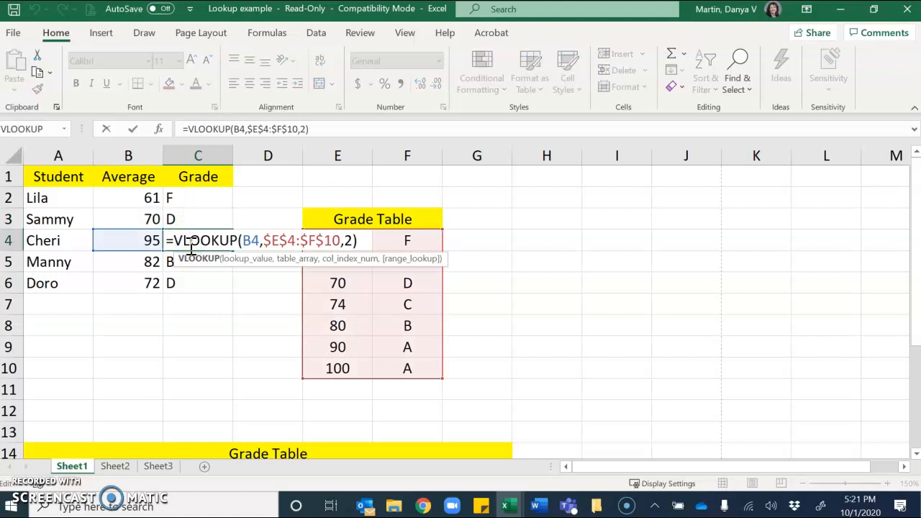
pyautogui.press('Escape')
pyautogui.click(184, 261)
pyautogui.doubleClick(180, 264)
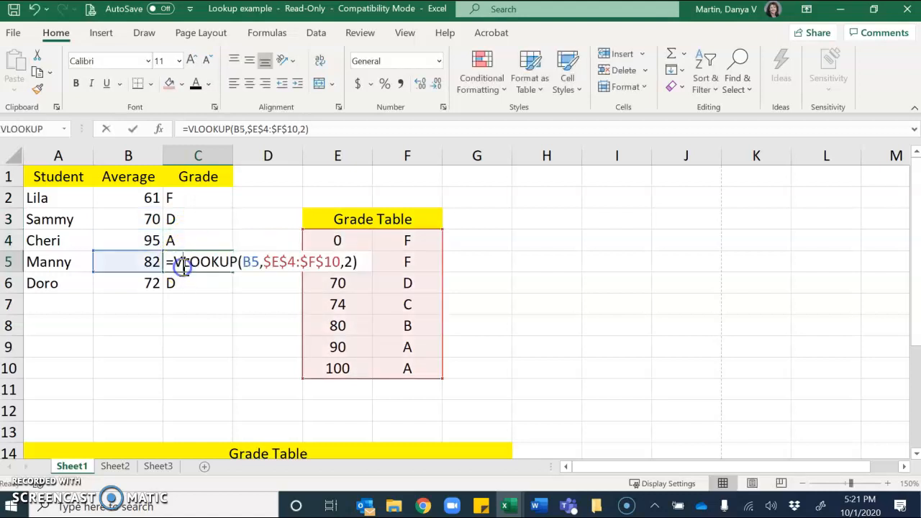
pyautogui.press('Escape')
pyautogui.click(188, 280)
pyautogui.doubleClick(187, 280)
pyautogui.press('Escape')
pyautogui.click(189, 344)
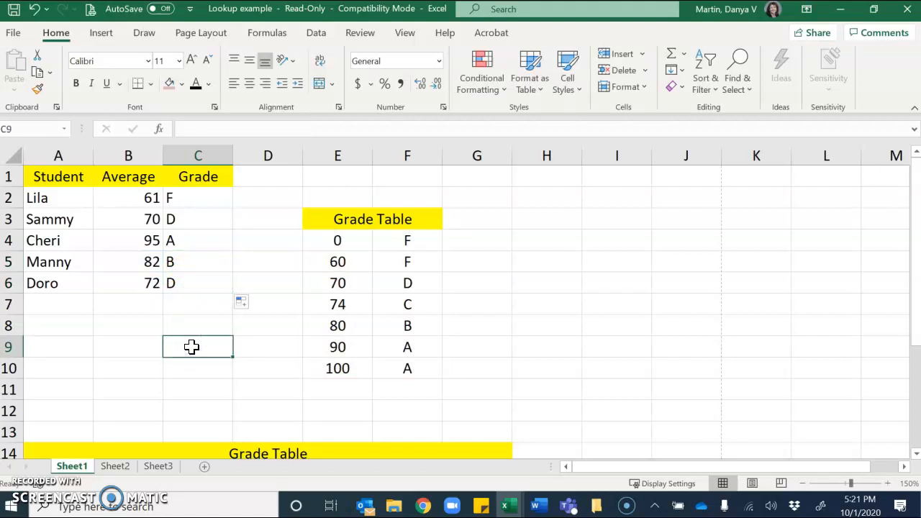
# Select the grade table range E4:F10 and open its range name for editing.
pyautogui.click(202, 200)
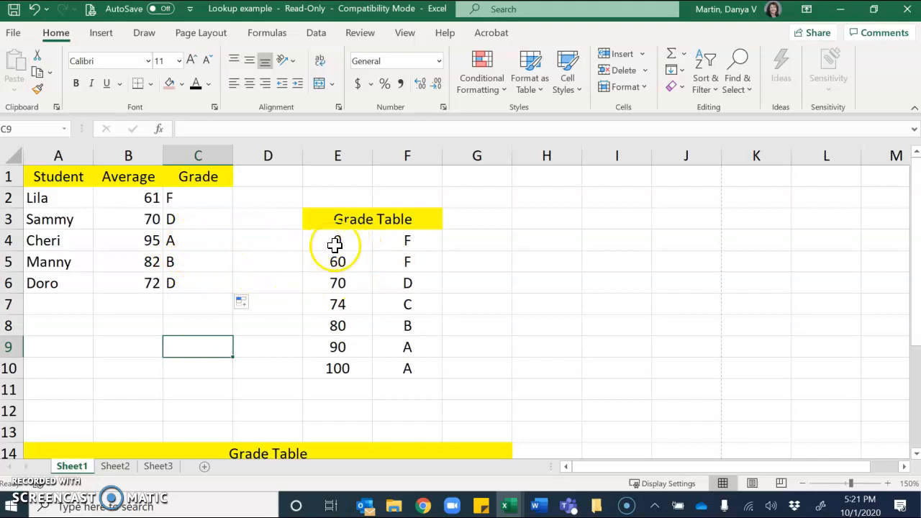
pyautogui.moveTo(335, 245); pyautogui.dragTo(408, 370)
pyautogui.click(33, 128)
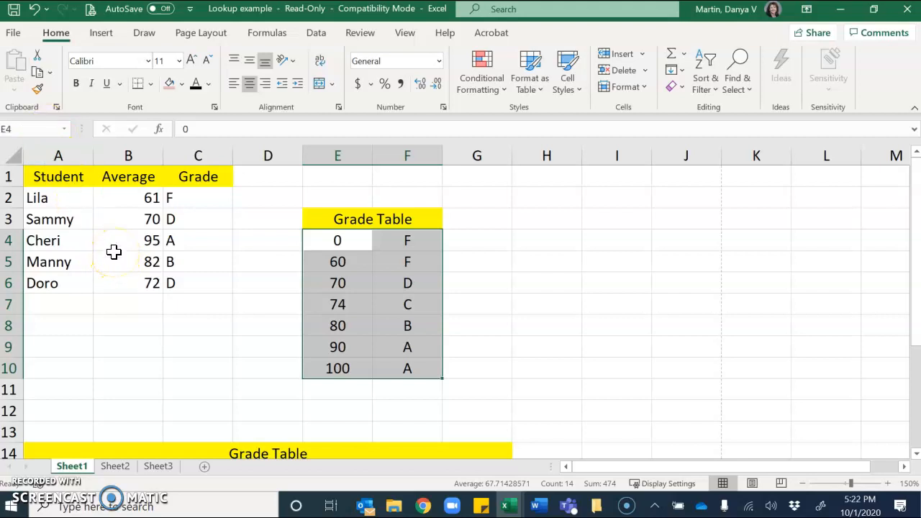
# Change the table array in C2's VLOOKUP to the named range Grade_Table_V.
pyautogui.click(206, 197)
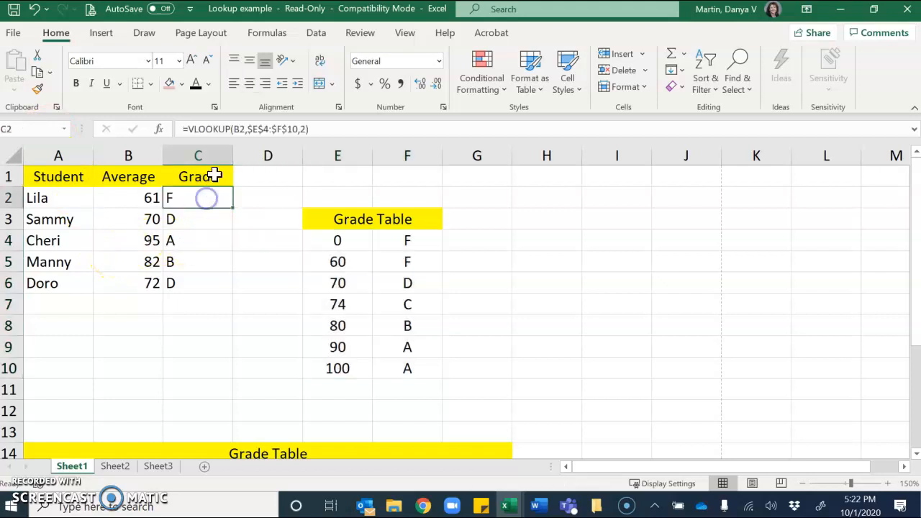
pyautogui.click(162, 128)
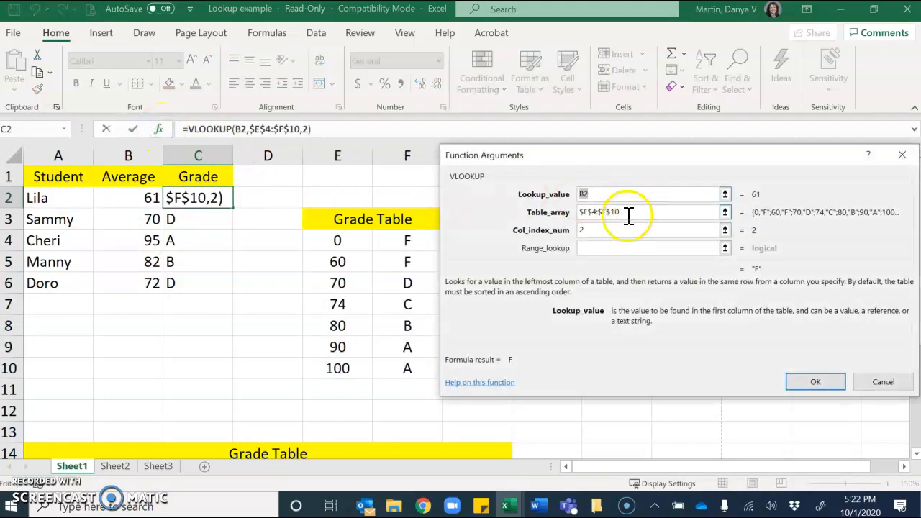
pyautogui.click(572, 213)
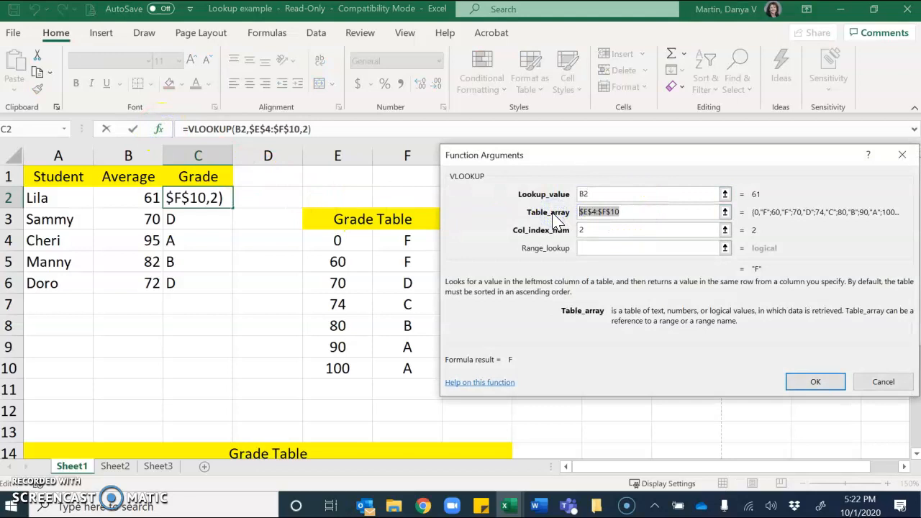
pyautogui.write('G')
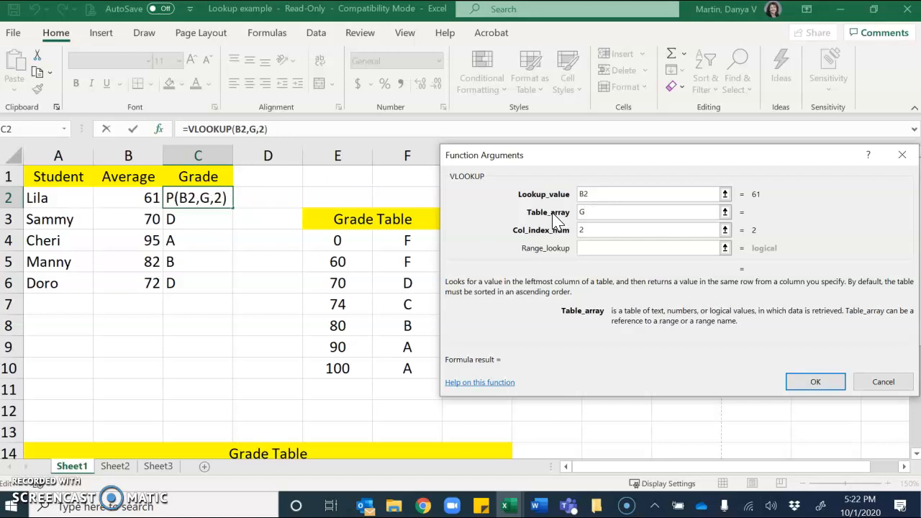
pyautogui.moveTo(331, 238); pyautogui.dragTo(401, 347)
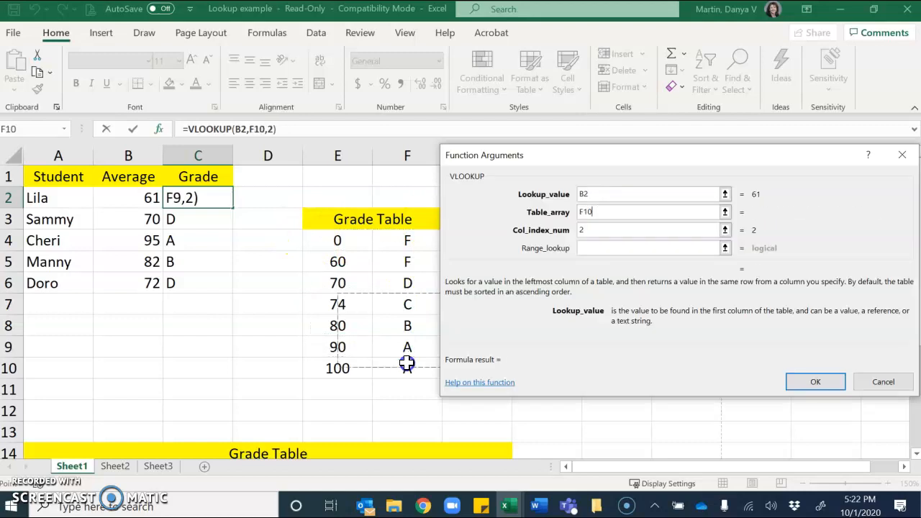
pyautogui.moveTo(333, 240); pyautogui.dragTo(396, 368)
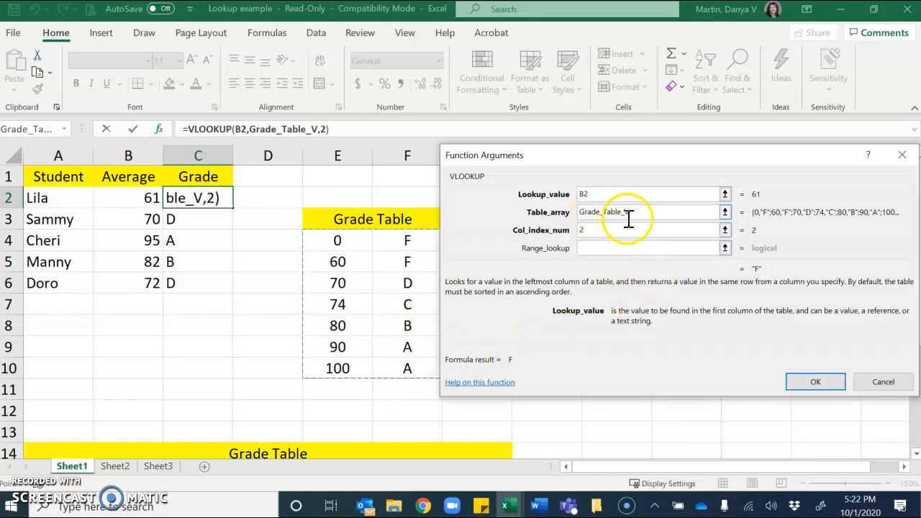
pyautogui.click(811, 383)
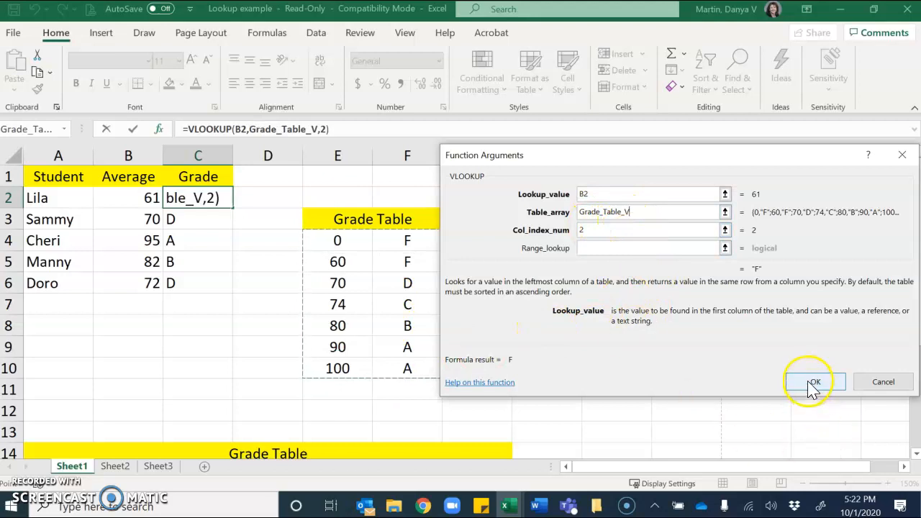
# Clear the old grades in C3:C6 and copy the VLOOKUP formula from C2 down through C6.
pyautogui.moveTo(180, 221); pyautogui.dragTo(188, 284)
pyautogui.press('Delete')
pyautogui.click(217, 198)
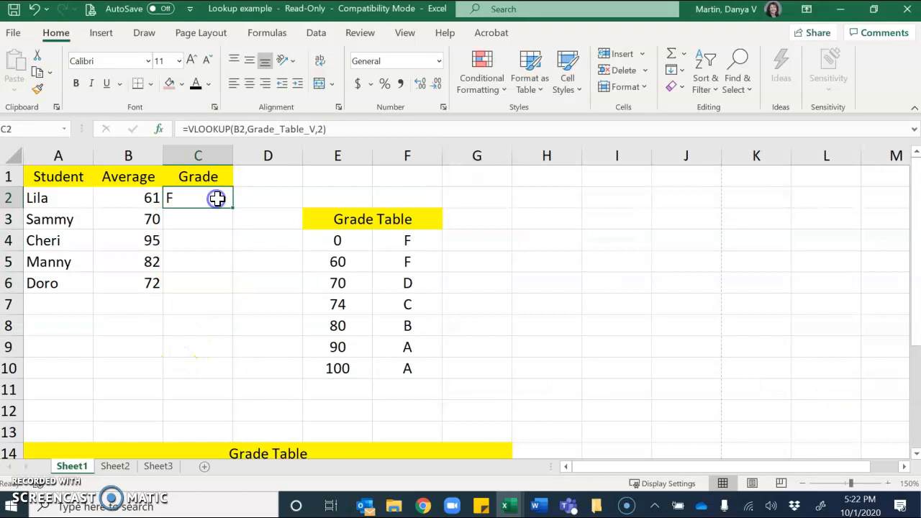
pyautogui.moveTo(234, 209); pyautogui.dragTo(220, 298)
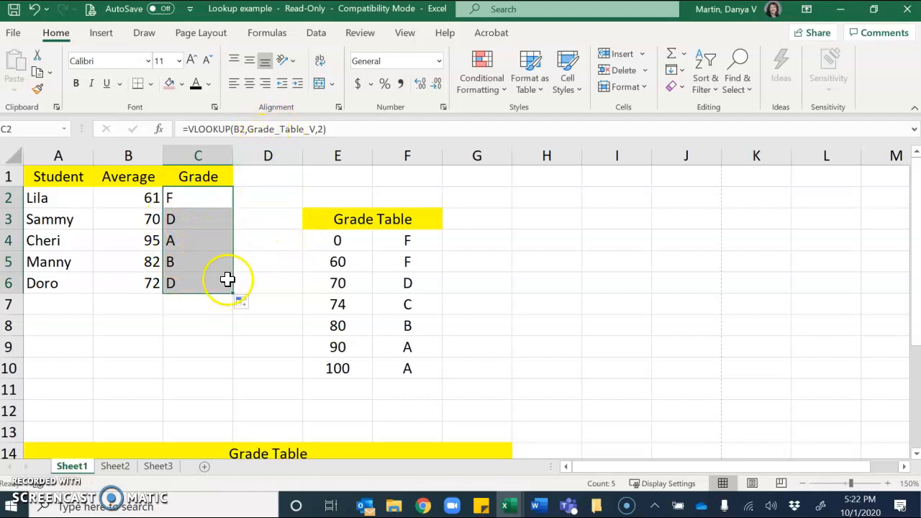
pyautogui.click(206, 360)
# Delete the grades in C2:C6 and view the horizontal grade table in rows 14 to 16.
pyautogui.scroll(-2, 205, 359)
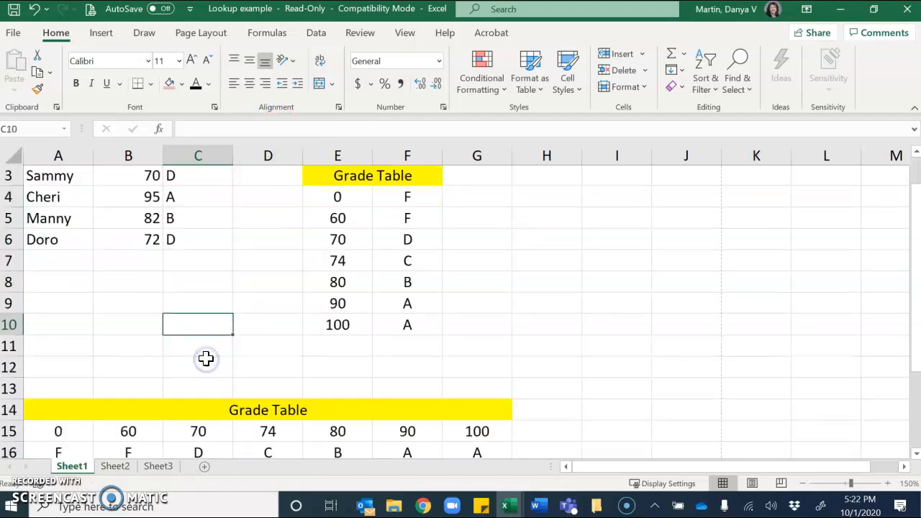
pyautogui.scroll(2, 195, 316)
pyautogui.moveTo(185, 200); pyautogui.dragTo(194, 282)
pyautogui.press('Delete')
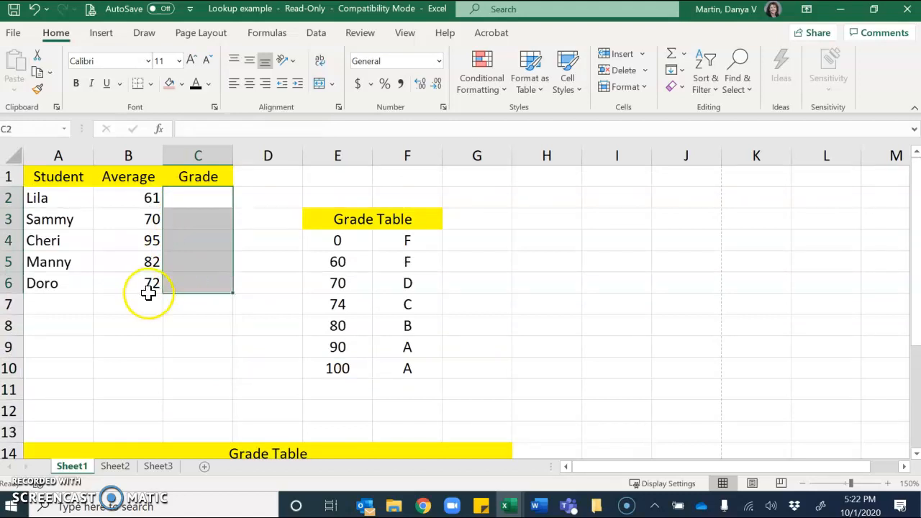
pyautogui.scroll(-2, 154, 281)
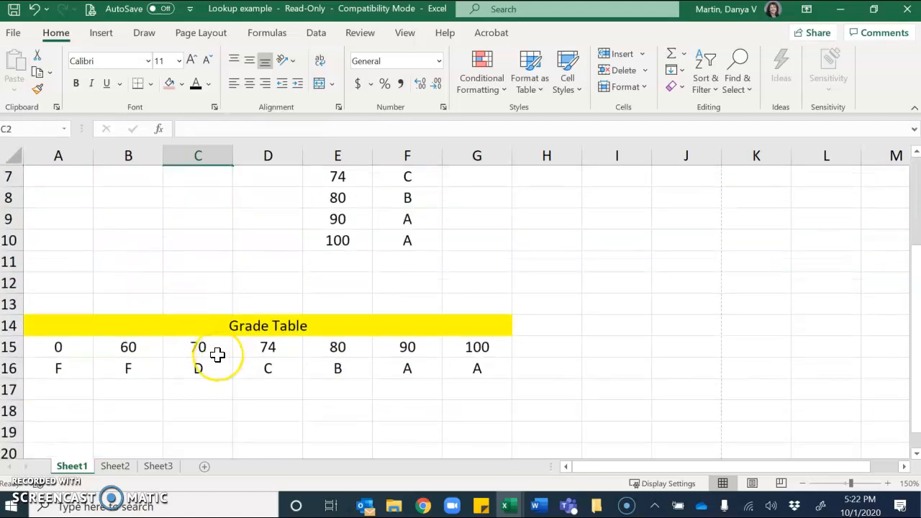
pyautogui.scroll(1, 209, 364)
pyautogui.scroll(-1, 211, 364)
pyautogui.scroll(2, 205, 364)
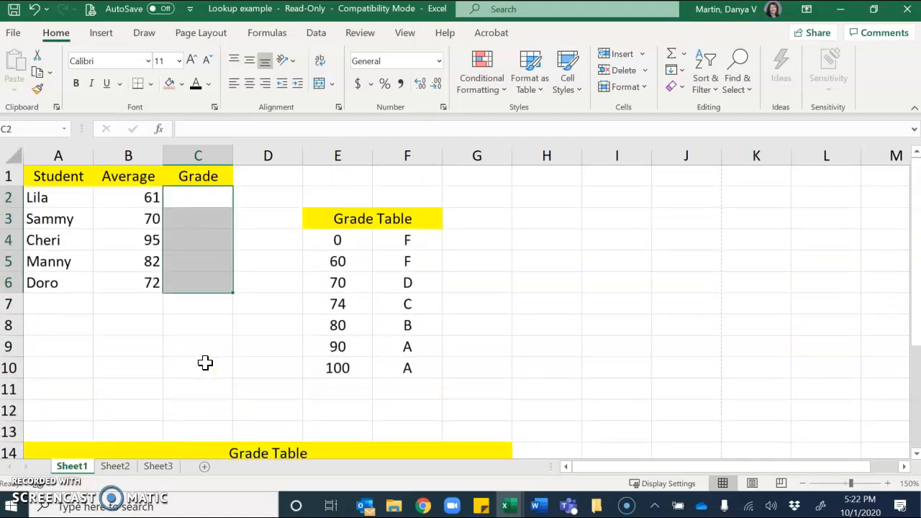
# Insert an HLOOKUP function in C2 with lookup value B2, table array A15:G16 and row index number 2.
pyautogui.click(187, 196)
pyautogui.click(158, 128)
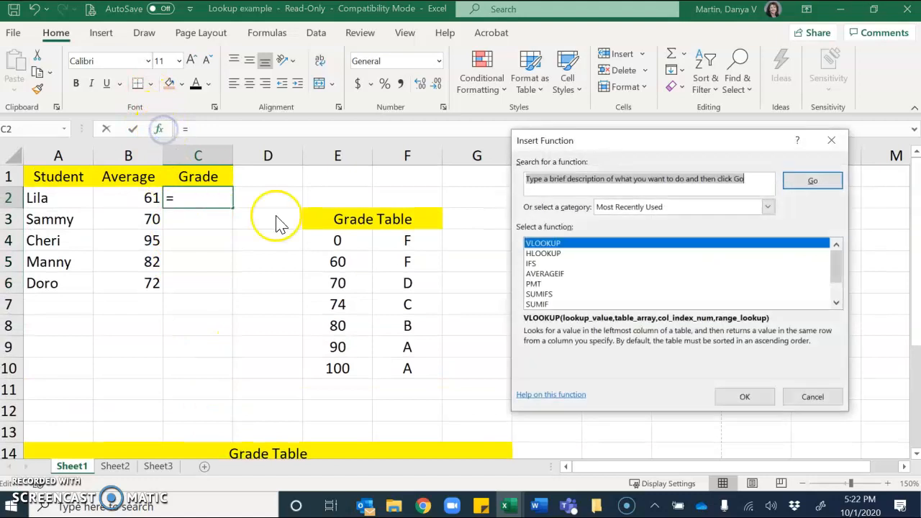
pyautogui.doubleClick(543, 253)
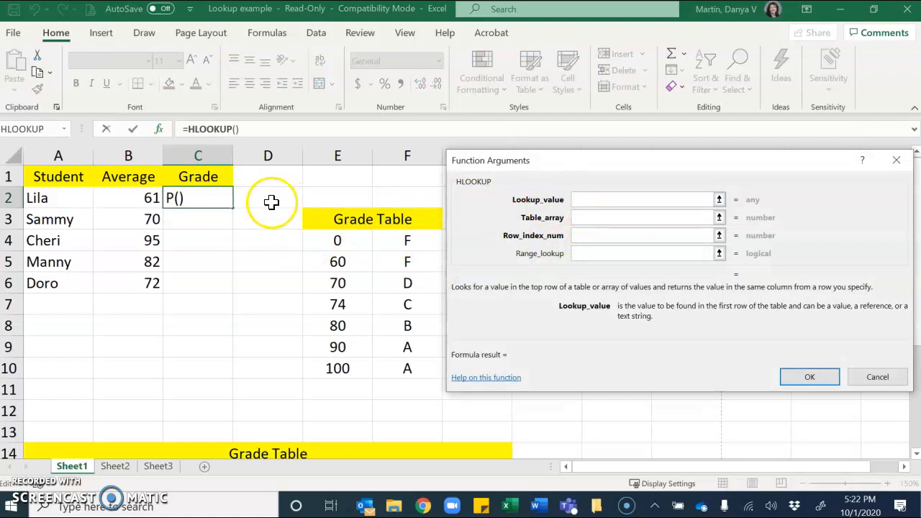
pyautogui.click(146, 199)
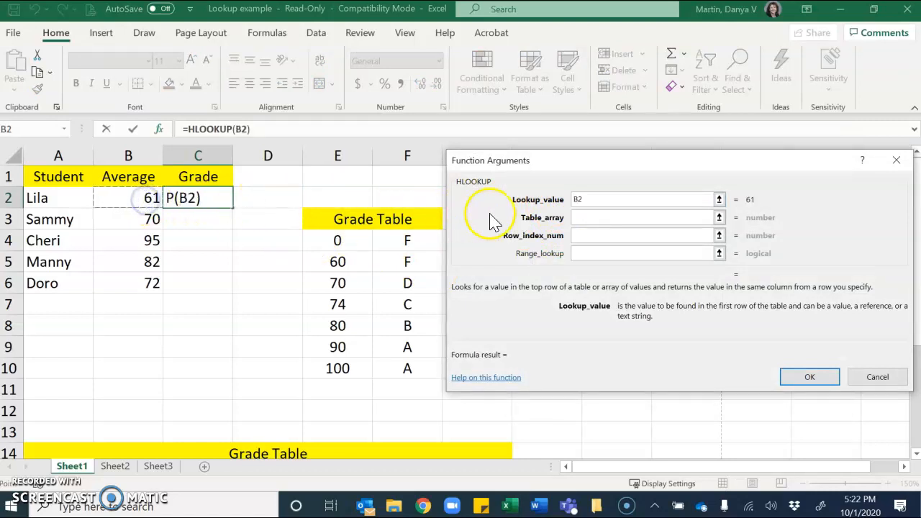
pyautogui.click(582, 217)
pyautogui.scroll(-2, 266, 275)
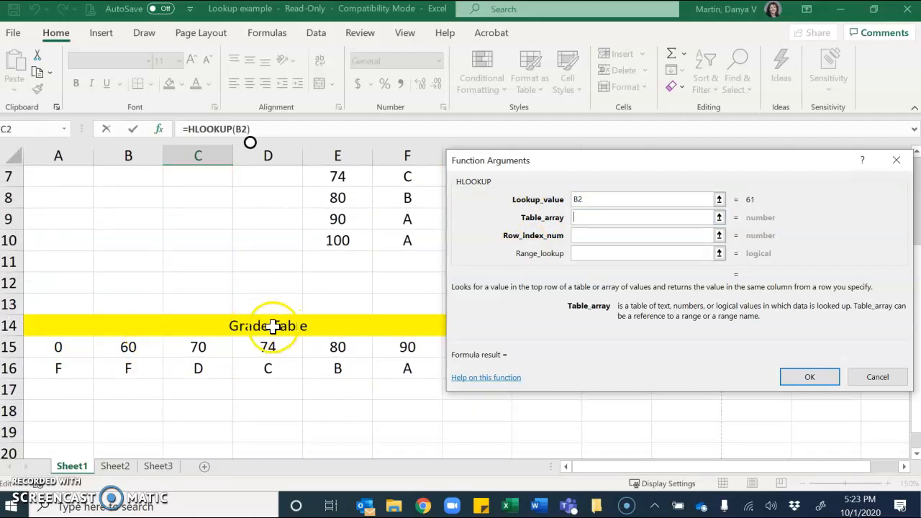
pyautogui.moveTo(48, 348); pyautogui.dragTo(484, 368)
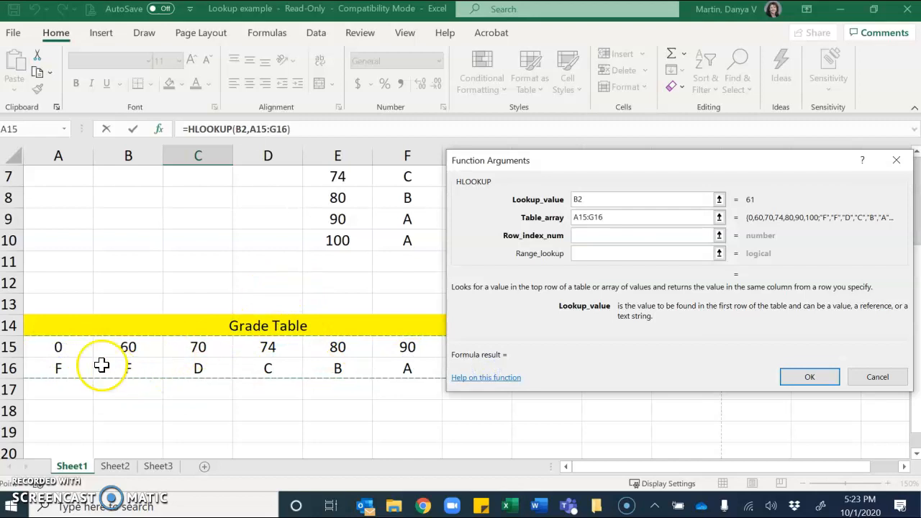
pyautogui.click(603, 235)
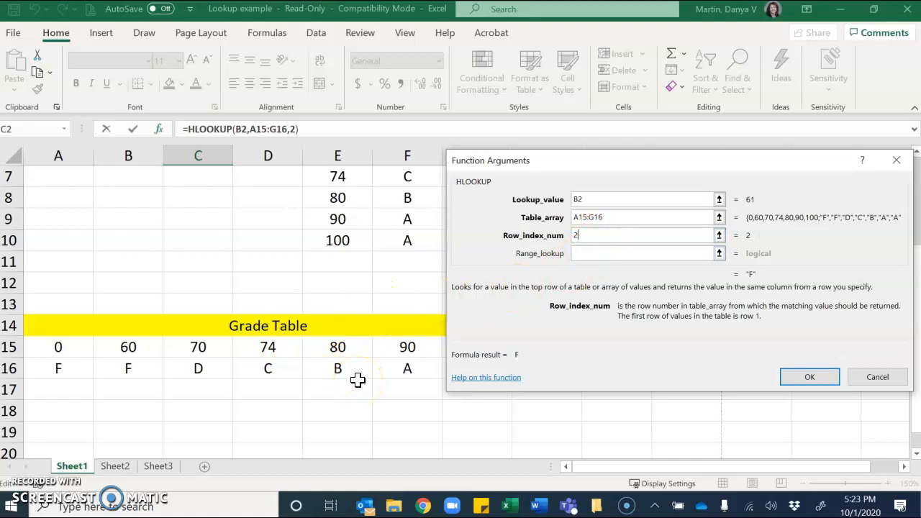
pyautogui.click(808, 377)
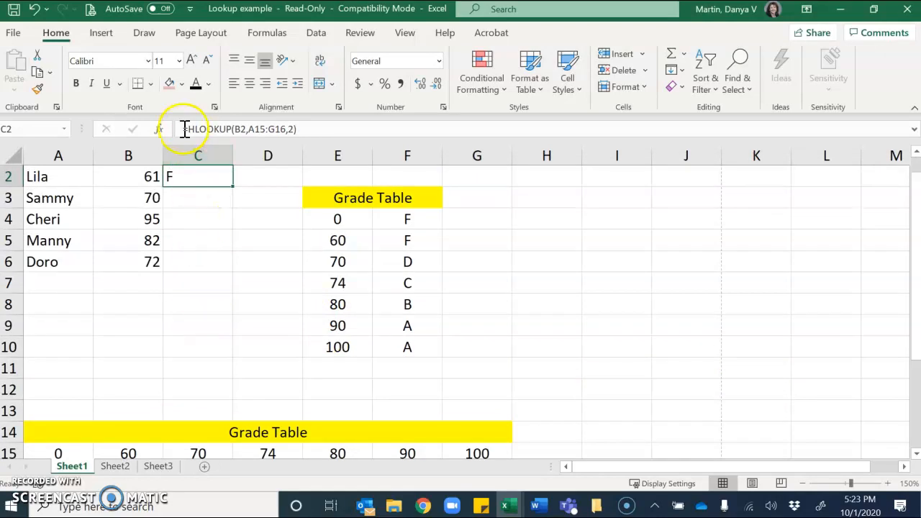
pyautogui.click(256, 129)
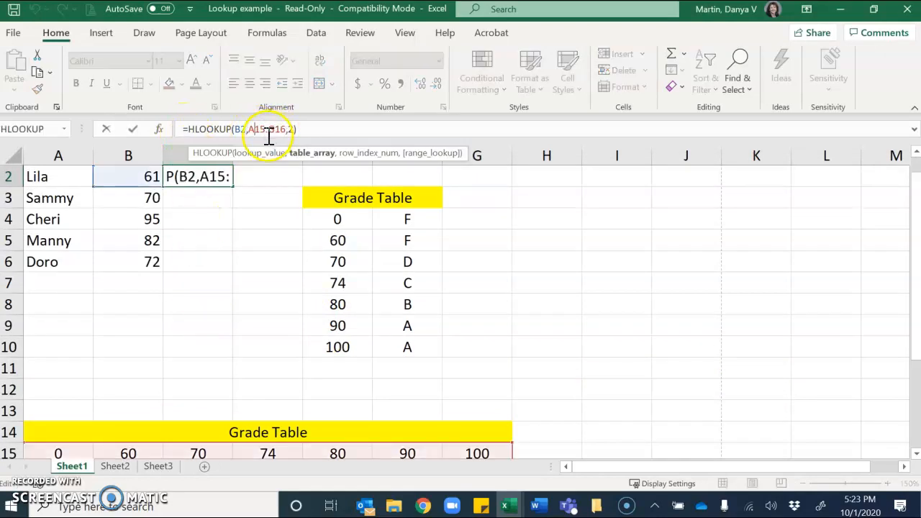
pyautogui.click(213, 177)
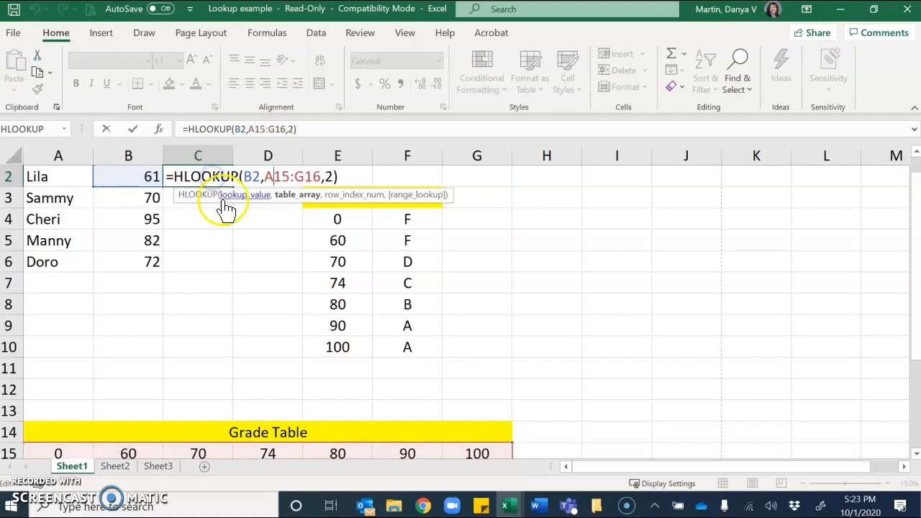
pyautogui.click(279, 176)
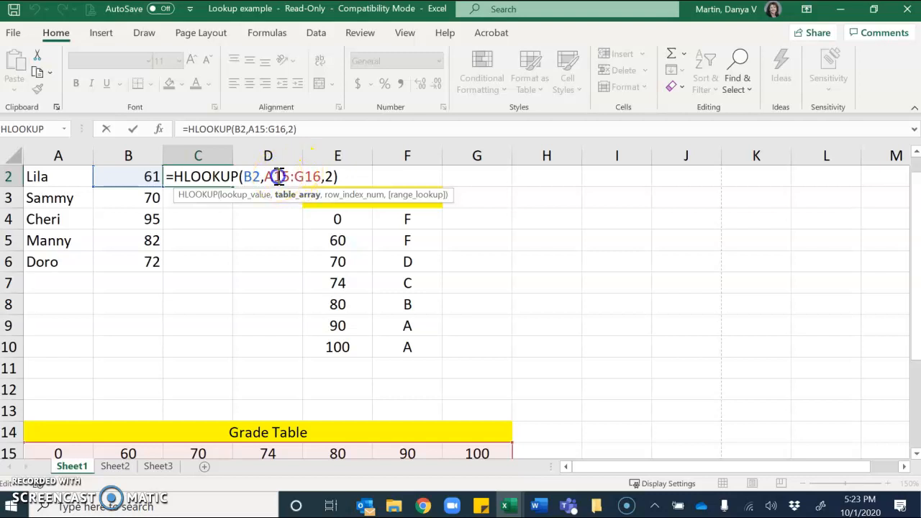
pyautogui.press('F4')
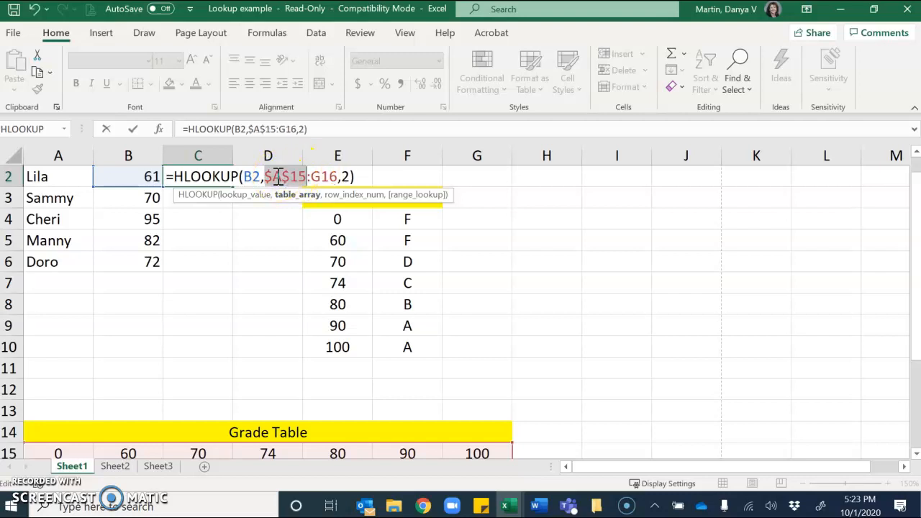
pyautogui.click(322, 177)
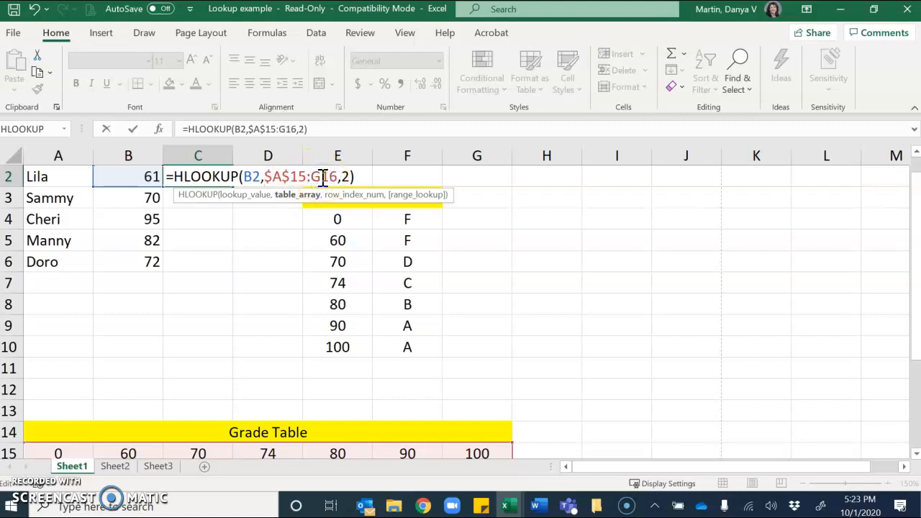
pyautogui.doubleClick(323, 177)
pyautogui.click(274, 232)
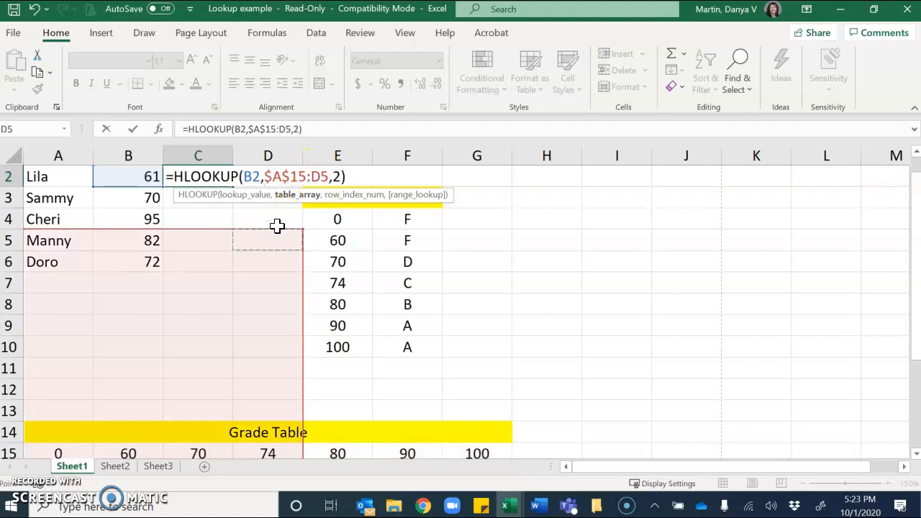
pyautogui.click(310, 177)
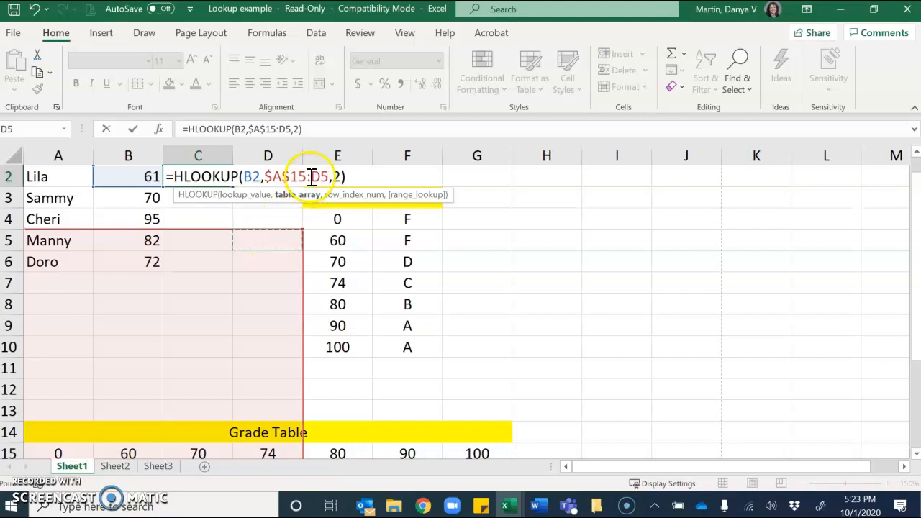
pyautogui.press('Escape')
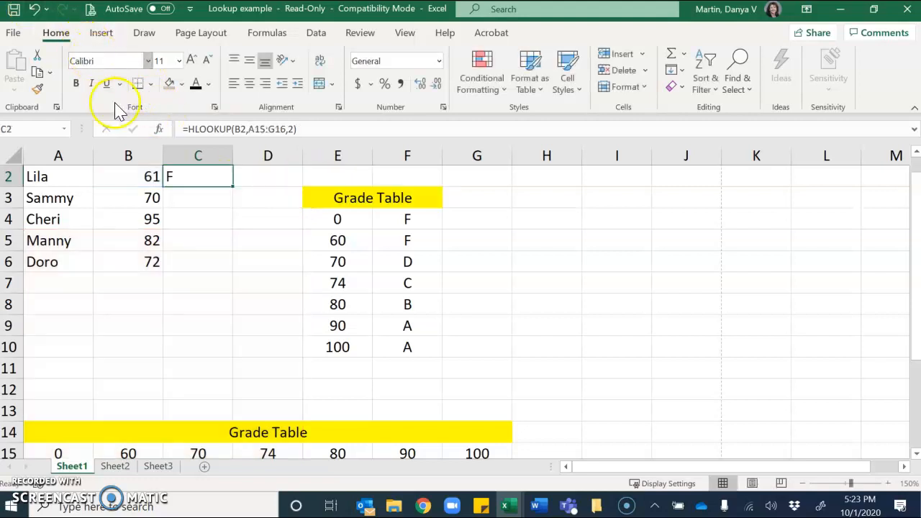
# Make the table array in C2's HLOOKUP formula absolute as $A$15:$G$16.
pyautogui.click(209, 201)
pyautogui.click(206, 179)
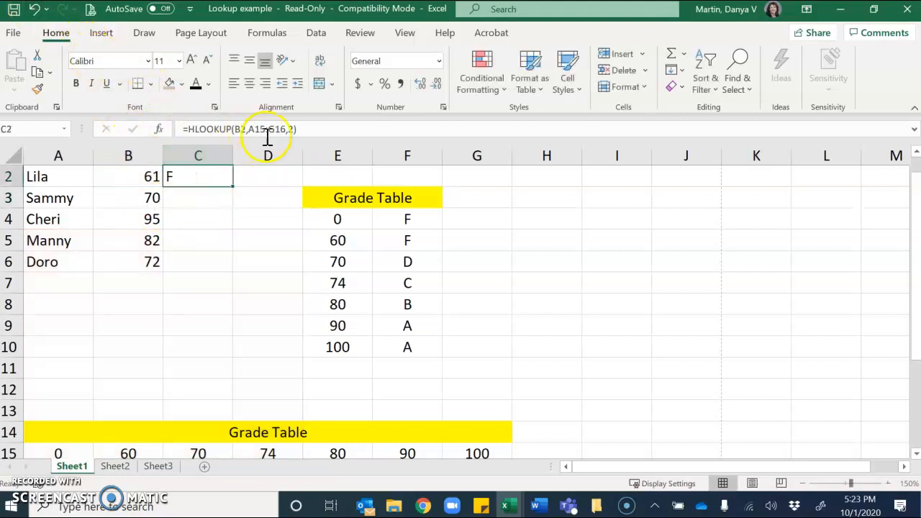
pyautogui.doubleClick(183, 177)
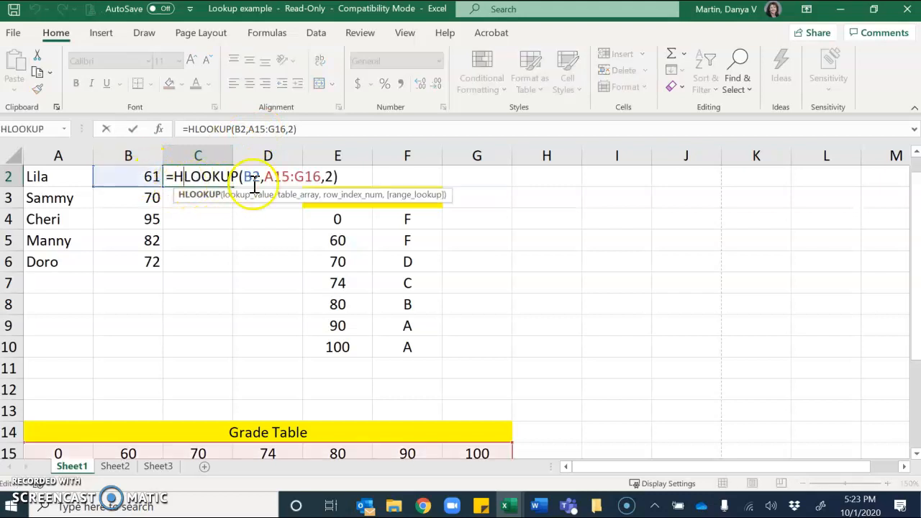
pyautogui.click(277, 178)
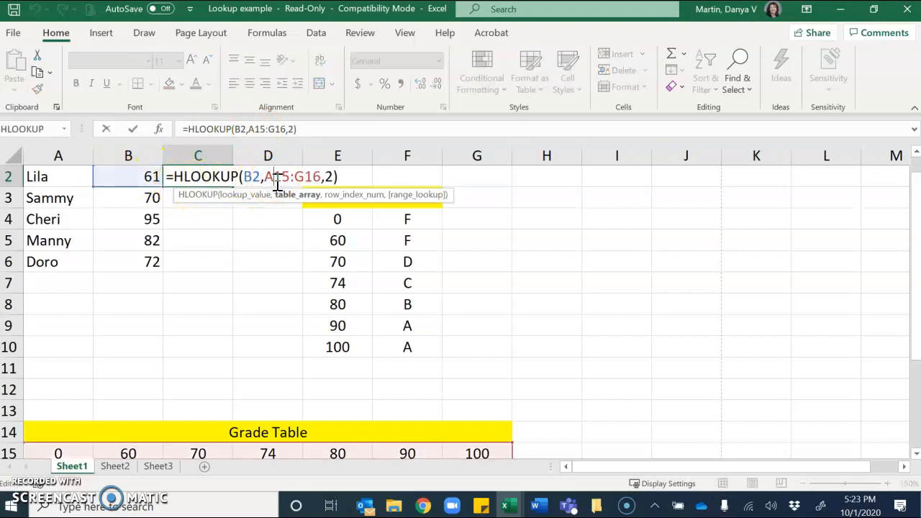
pyautogui.press('F4')
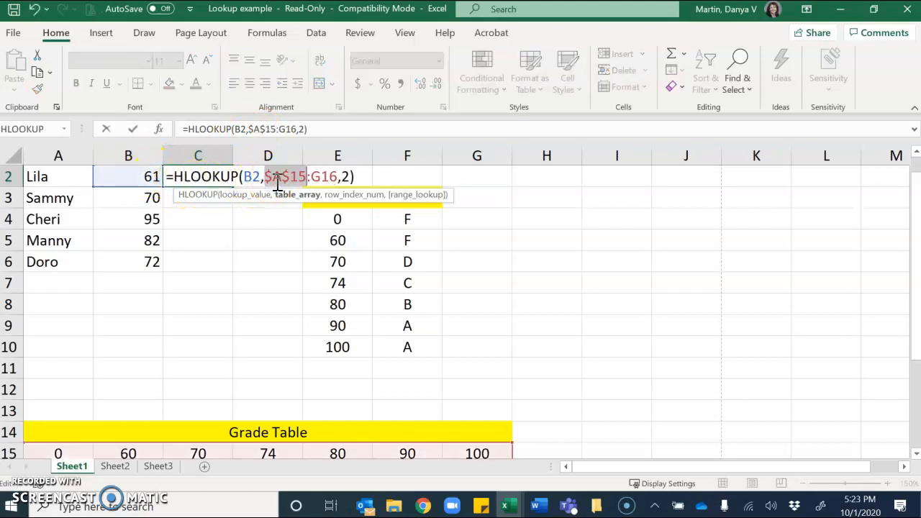
pyautogui.click(321, 178)
pyautogui.press('F4')
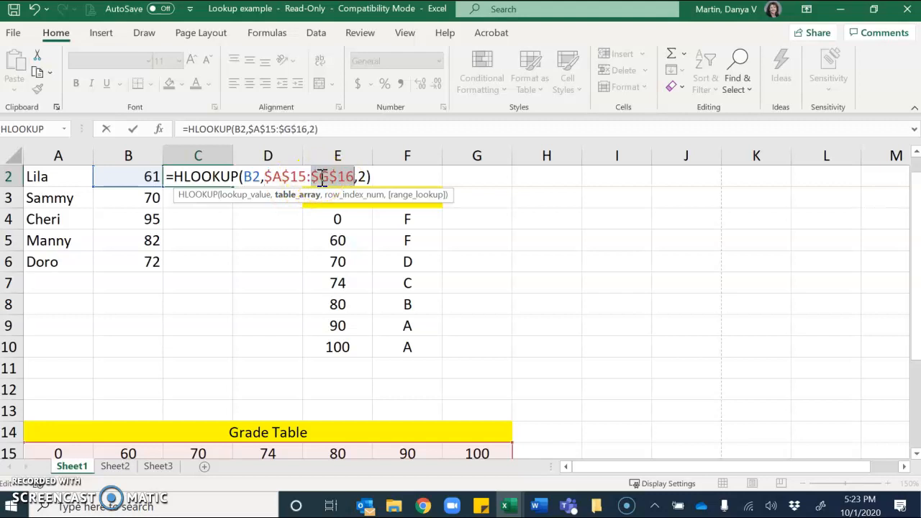
pyautogui.press('Return')
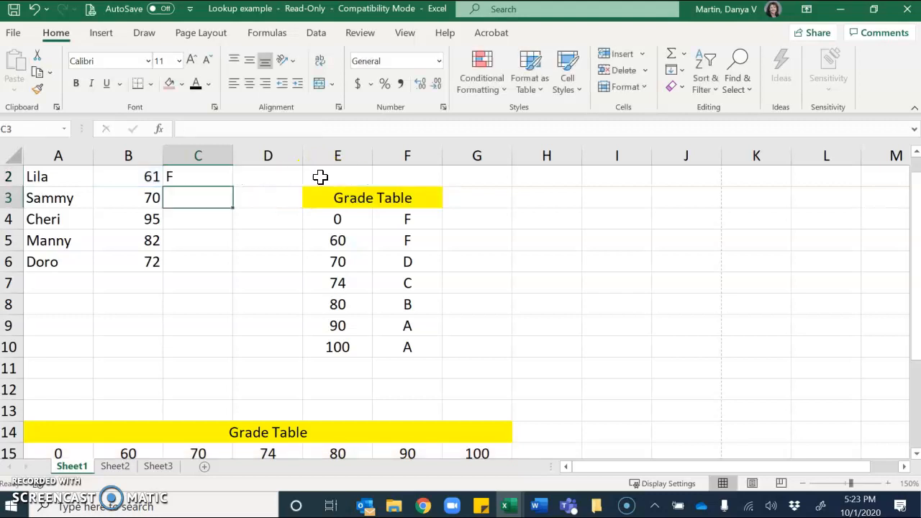
# Copy the HLOOKUP formula from C2 down through C6.
pyautogui.click(189, 178)
pyautogui.click(182, 182)
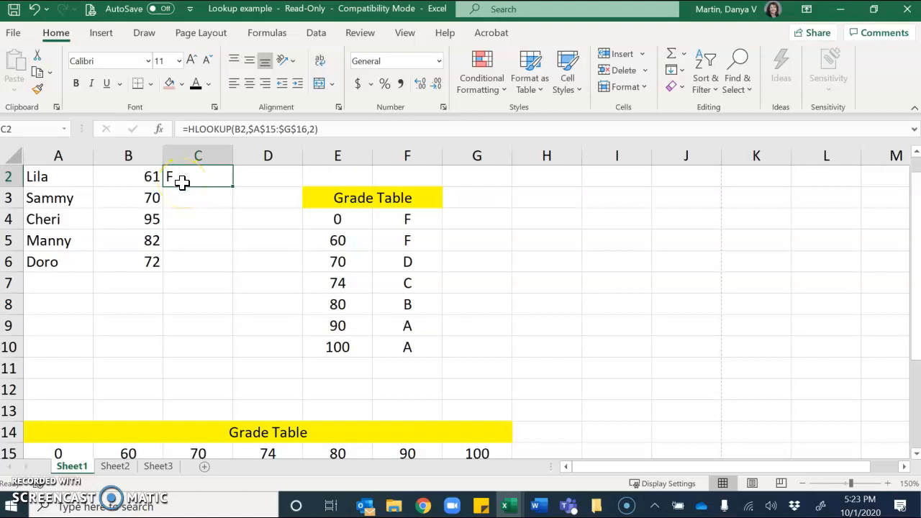
pyautogui.moveTo(232, 185); pyautogui.dragTo(224, 273)
pyautogui.scroll(1, 216, 336)
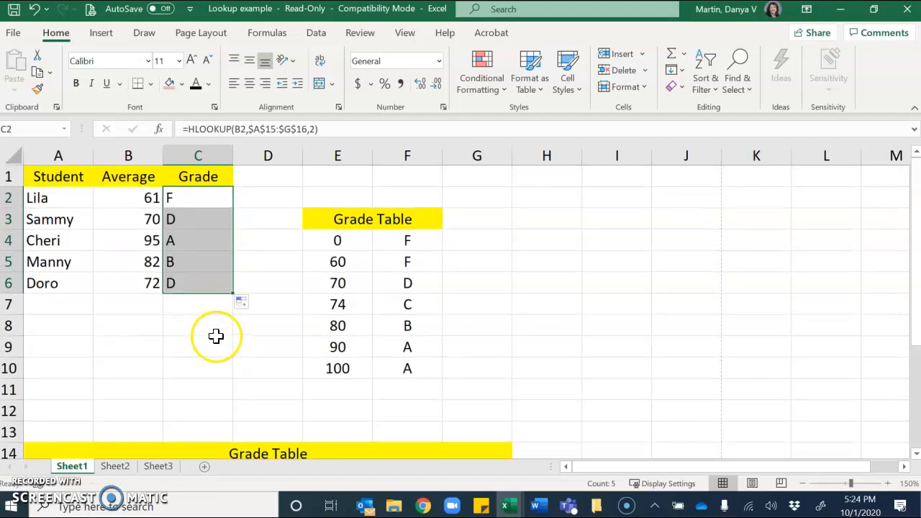
pyautogui.moveTo(179, 363); pyautogui.dragTo(175, 343)
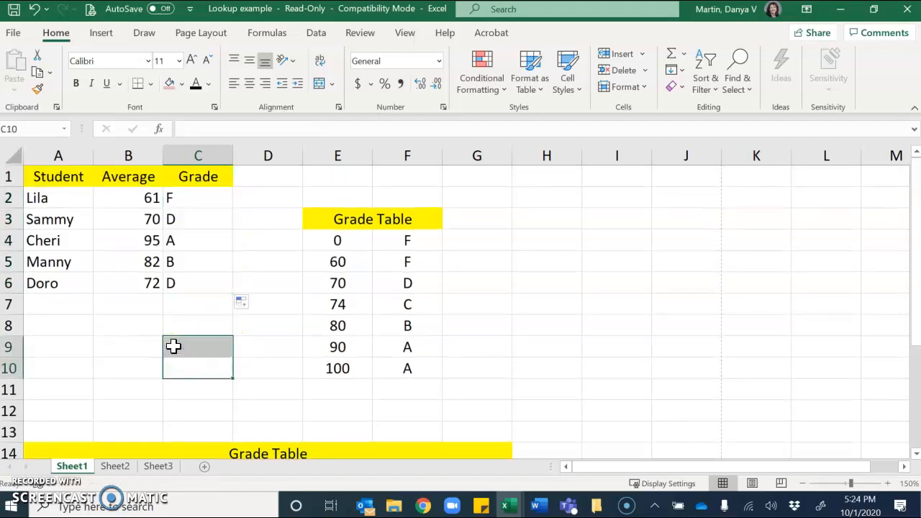